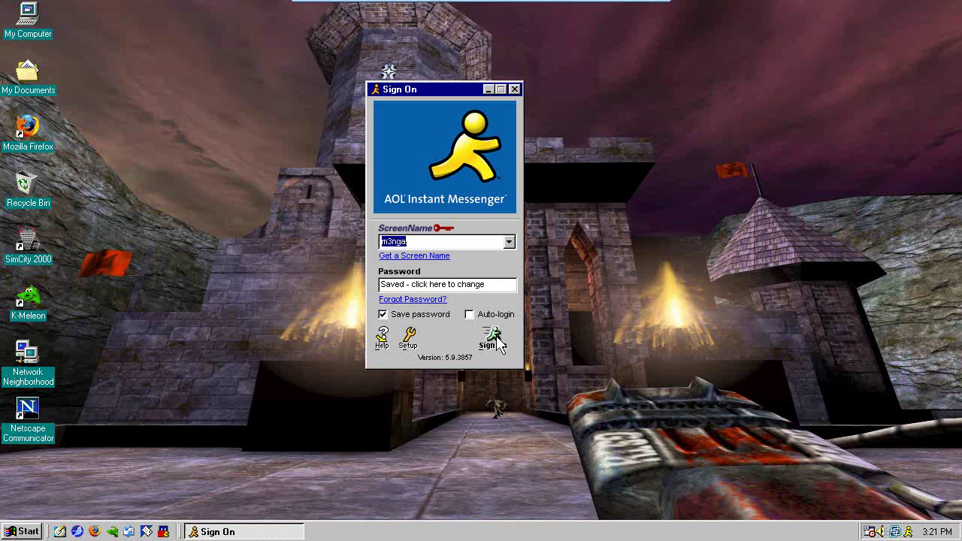
Sign on to AIM with the saved screen name and password
left_click(493, 339)
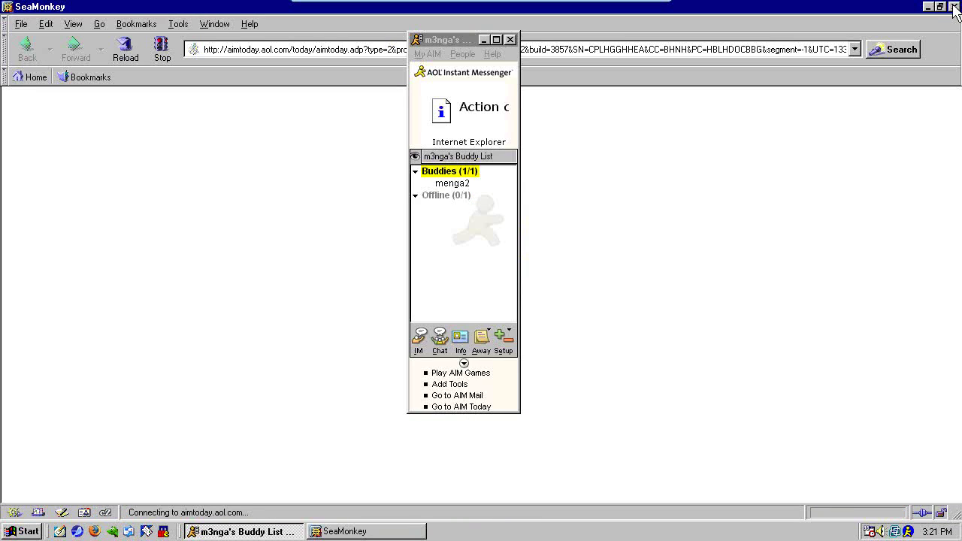
Close the SeaMonkey AIM Today window and drag the Buddy List to the screen's right edge
left_click(954, 7)
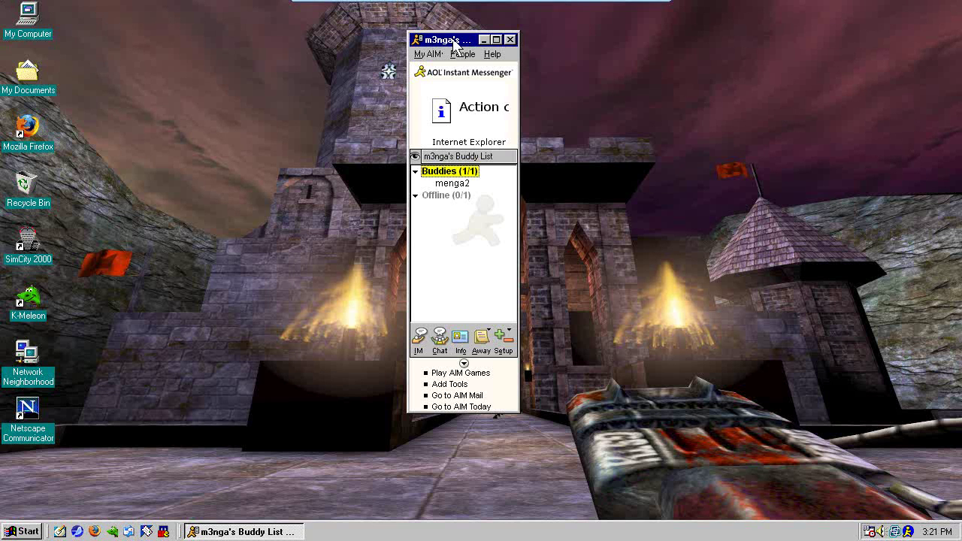
left_click_drag(455, 43, 868, 124)
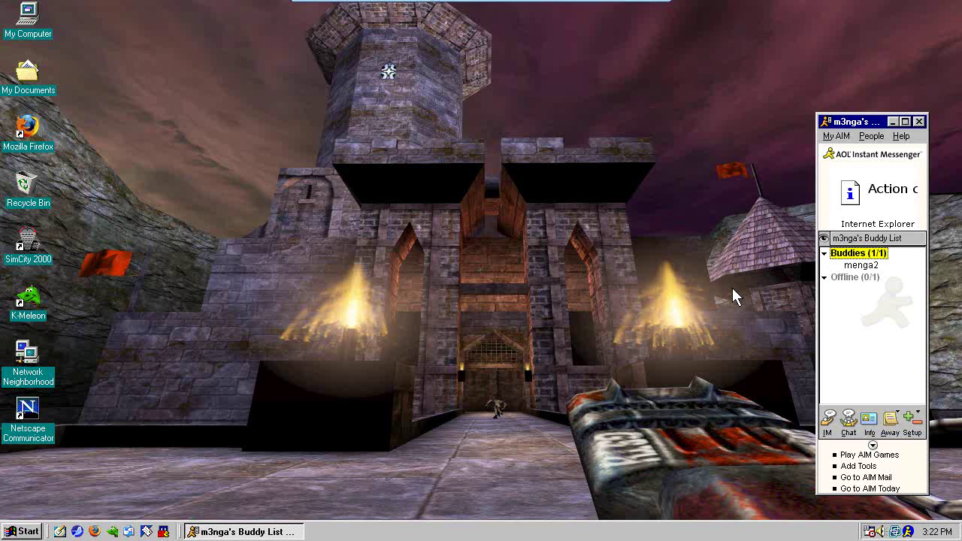
Collapse the extra links section at the bottom of the Buddy List
left_click(872, 445)
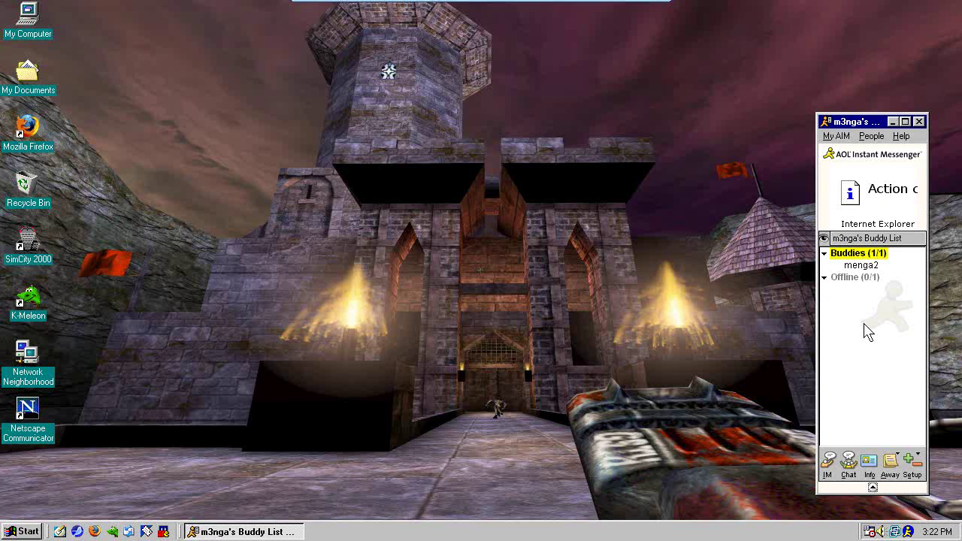
left_click(872, 487)
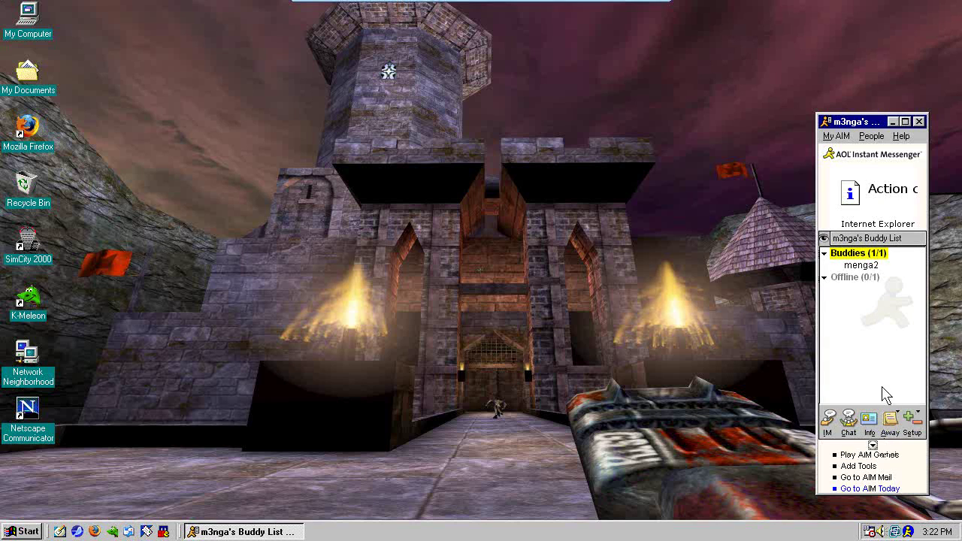
left_click(872, 444)
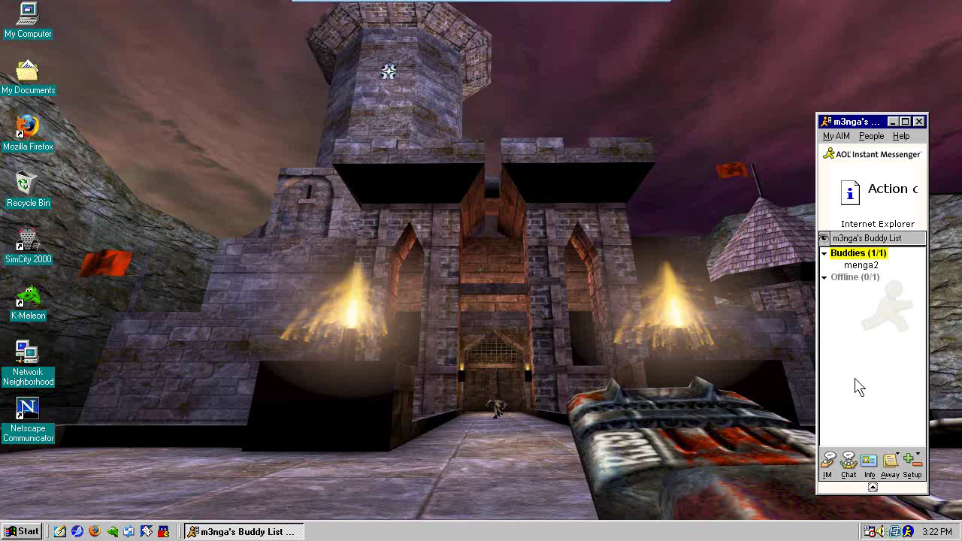
View and dismiss AIM's About box, then close the Buddy List, ticking 'Do not show this message again'
left_click(901, 136)
left_click(880, 251)
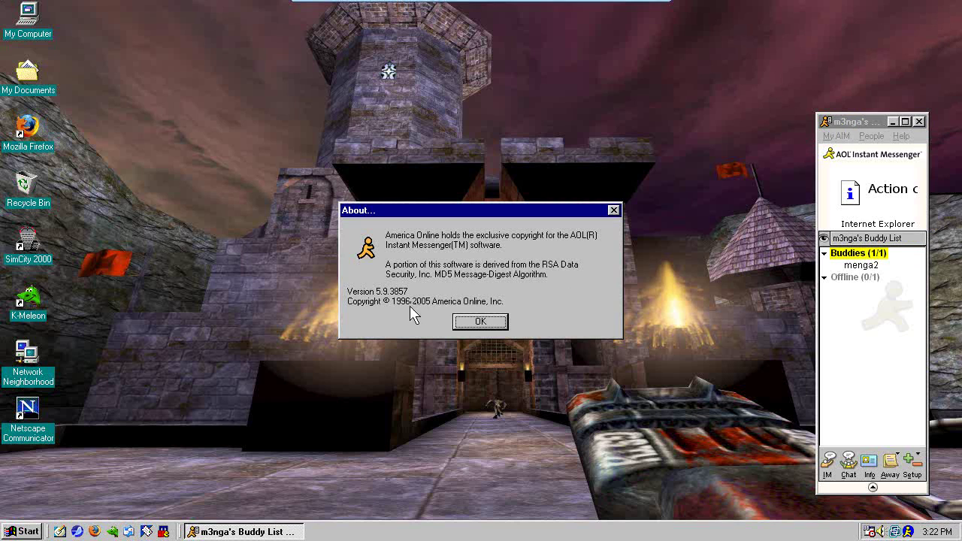
left_click(480, 321)
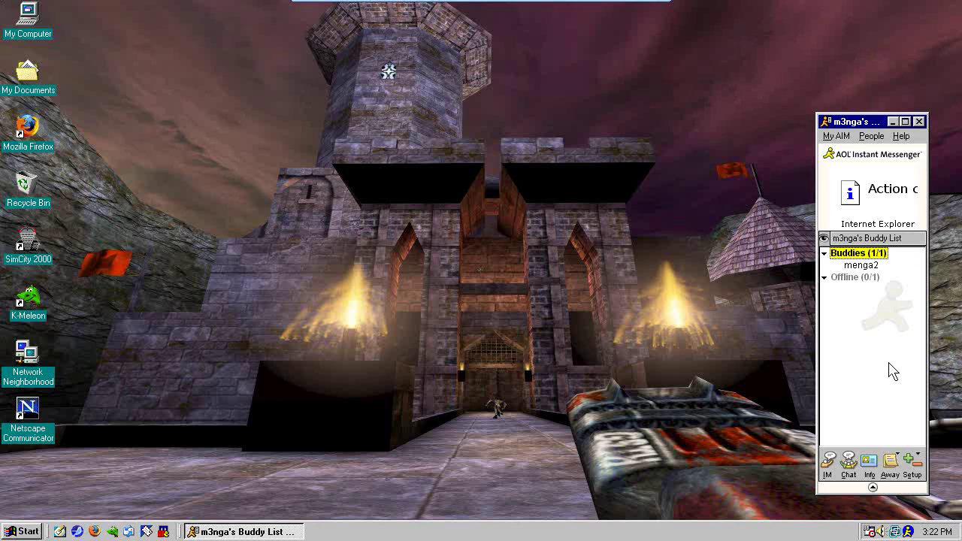
left_click(919, 121)
left_click(419, 317)
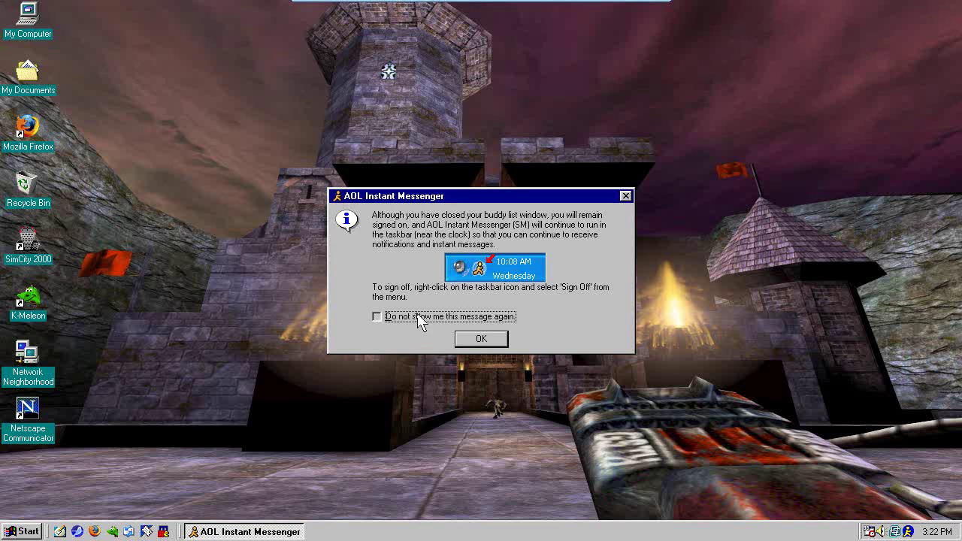
Dismiss the AIM notice, launch Yahoo! Messenger from Start > Programs, and show its About box
left_click(479, 339)
left_click(14, 533)
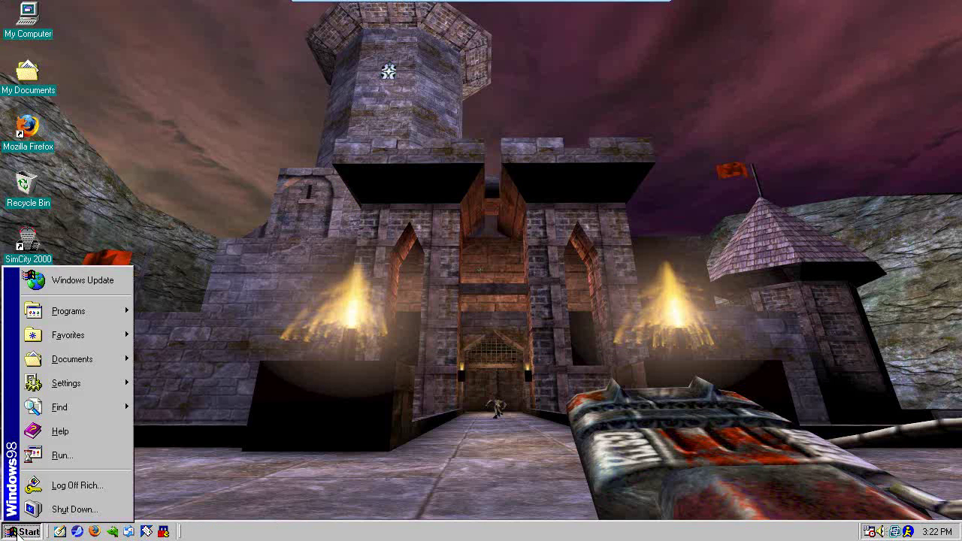
mouse_move(105, 311)
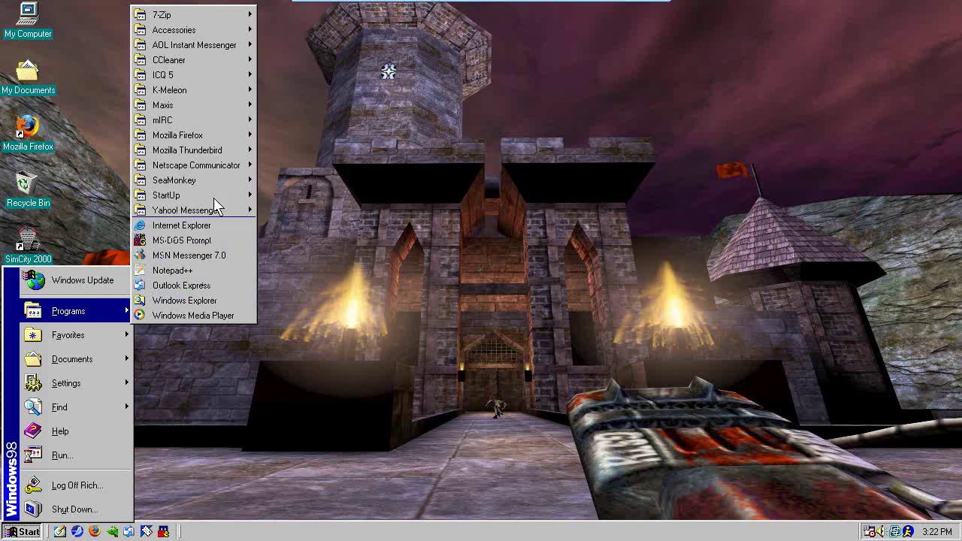
mouse_move(218, 214)
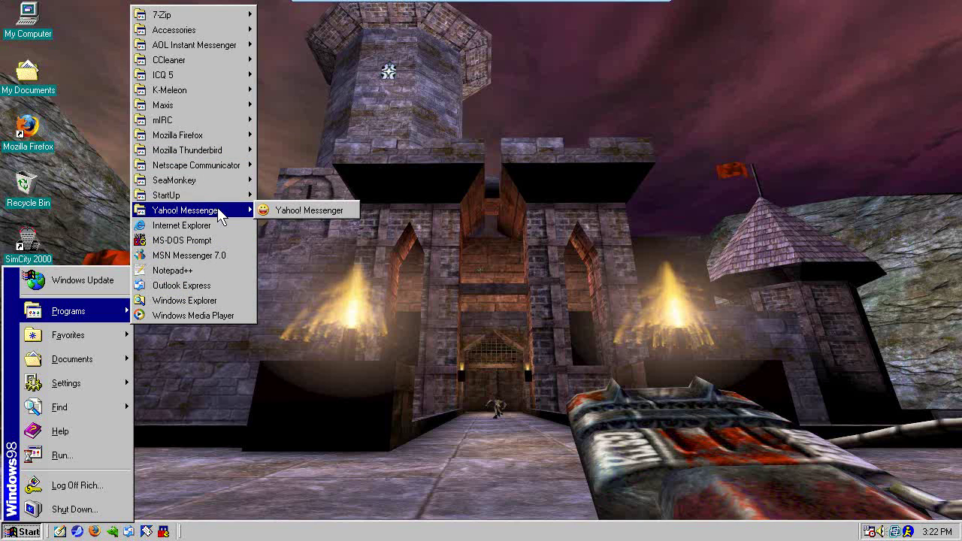
left_click(294, 207)
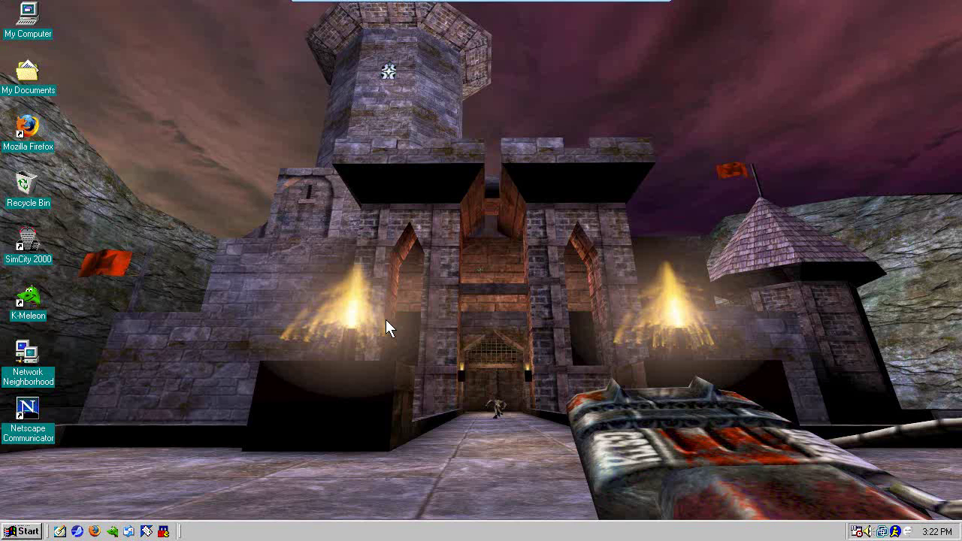
left_click(452, 52)
left_click(475, 121)
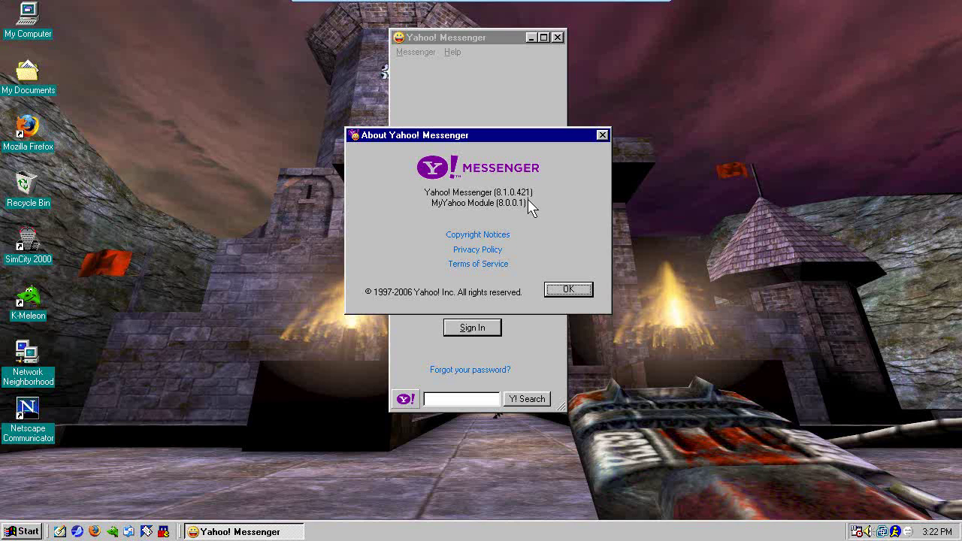
Close the About box, sign in with the saved Yahoo! ID, and open Add to Messenger List
left_click(565, 289)
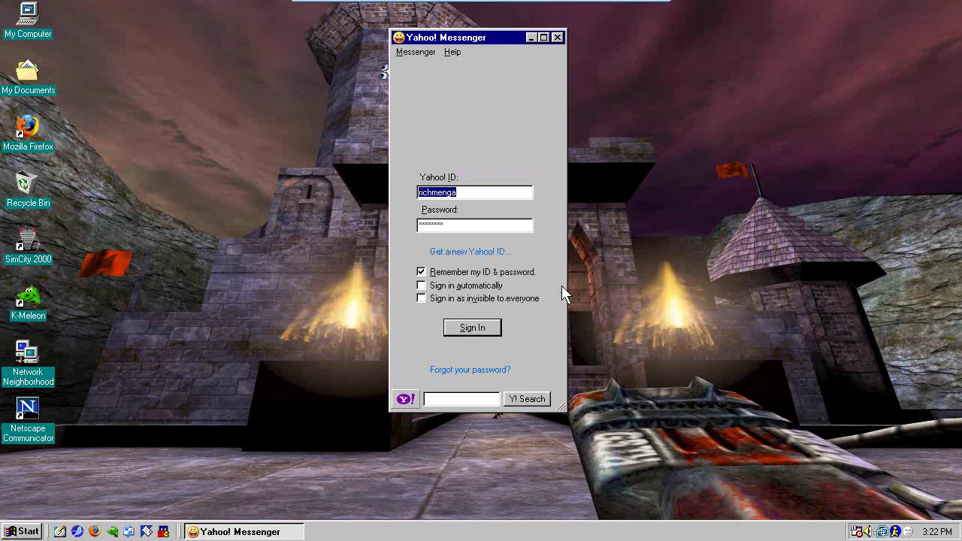
left_click(462, 329)
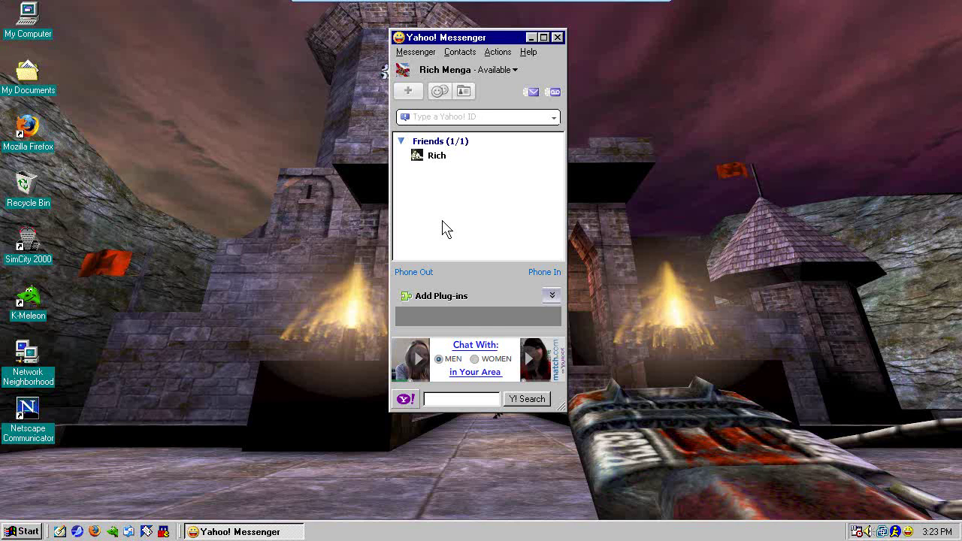
left_click(412, 93)
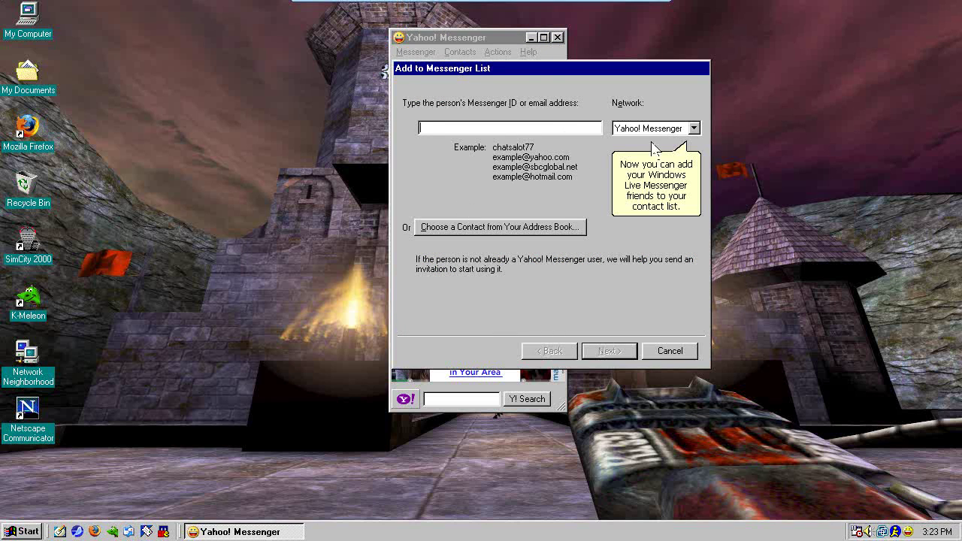
left_click(676, 130)
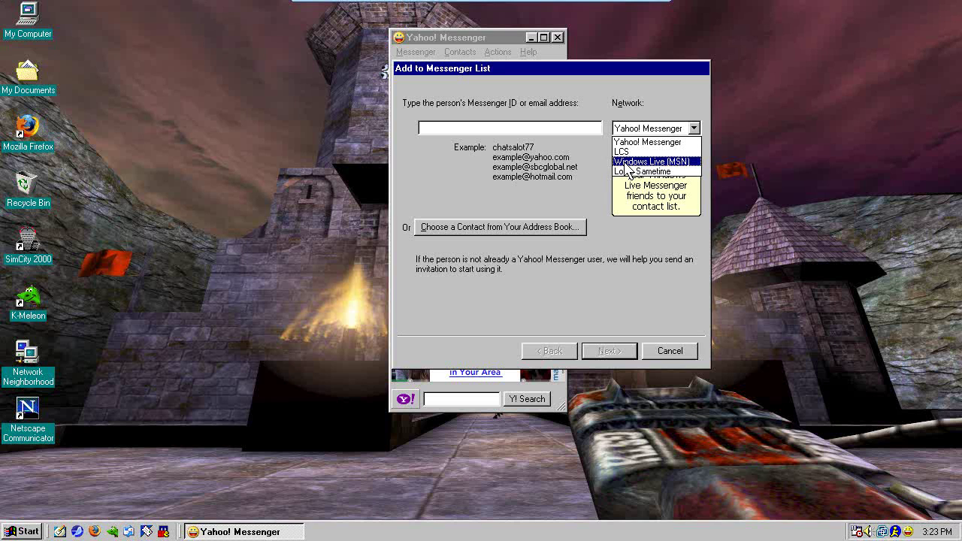
left_click(646, 142)
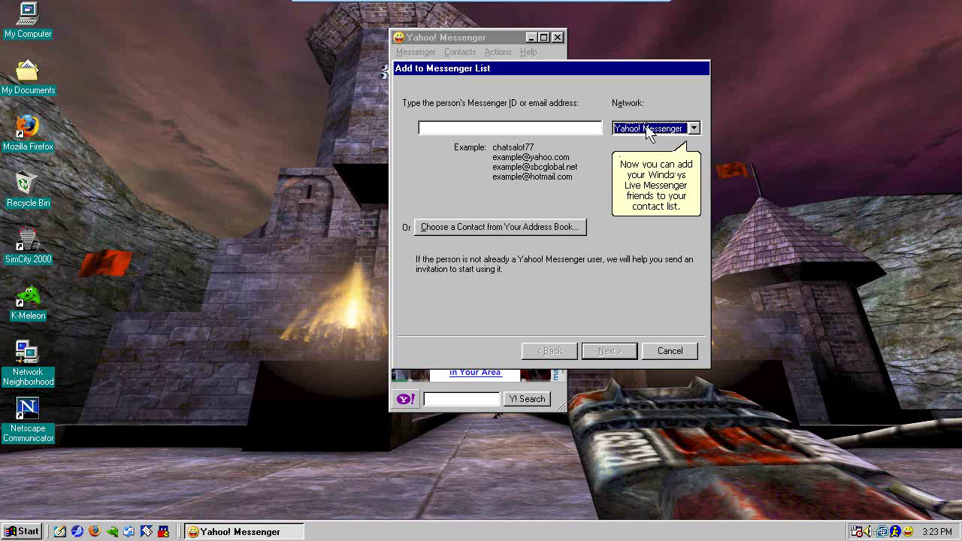
left_click(661, 353)
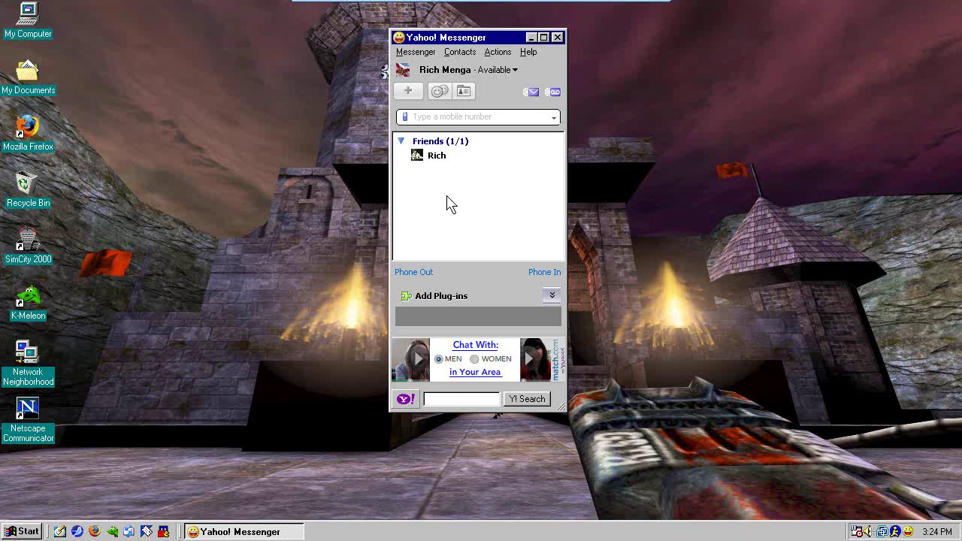
Close Yahoo! Messenger, launch MSN Messenger 7.0 from Start > Programs, and close MSN Today
left_click(557, 37)
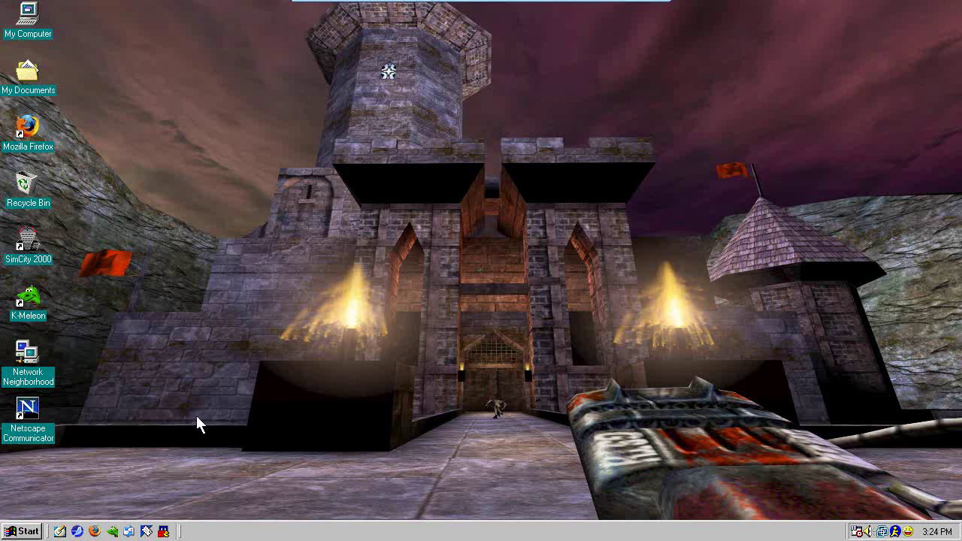
left_click(24, 531)
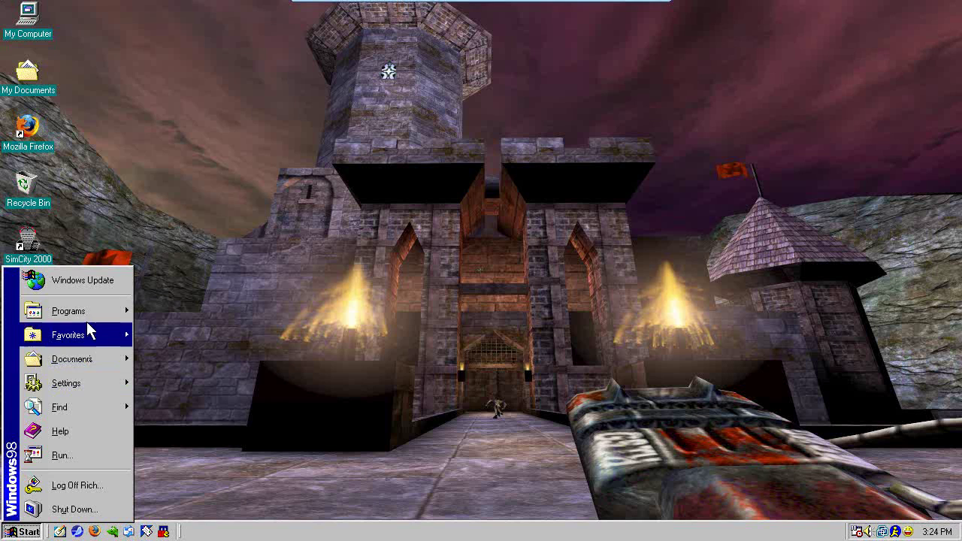
mouse_move(92, 319)
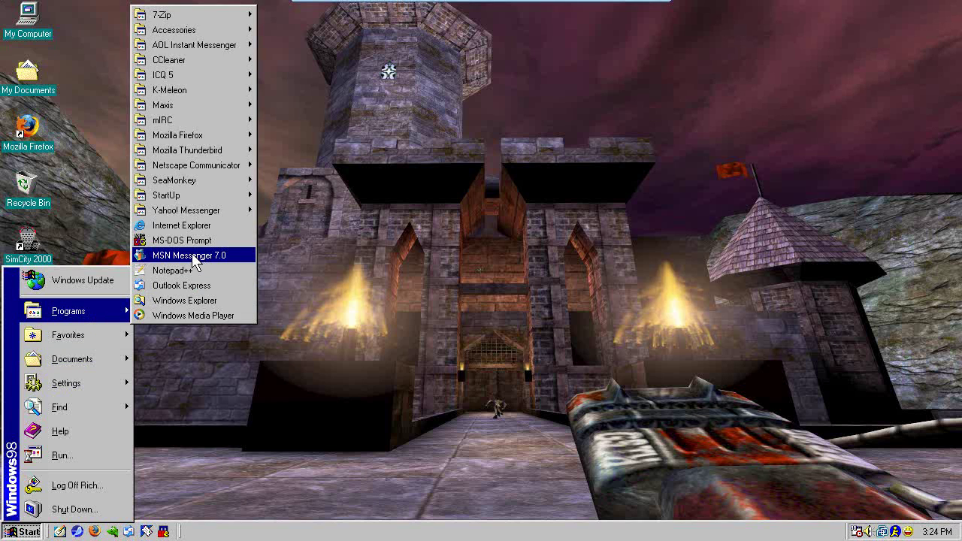
left_click(194, 257)
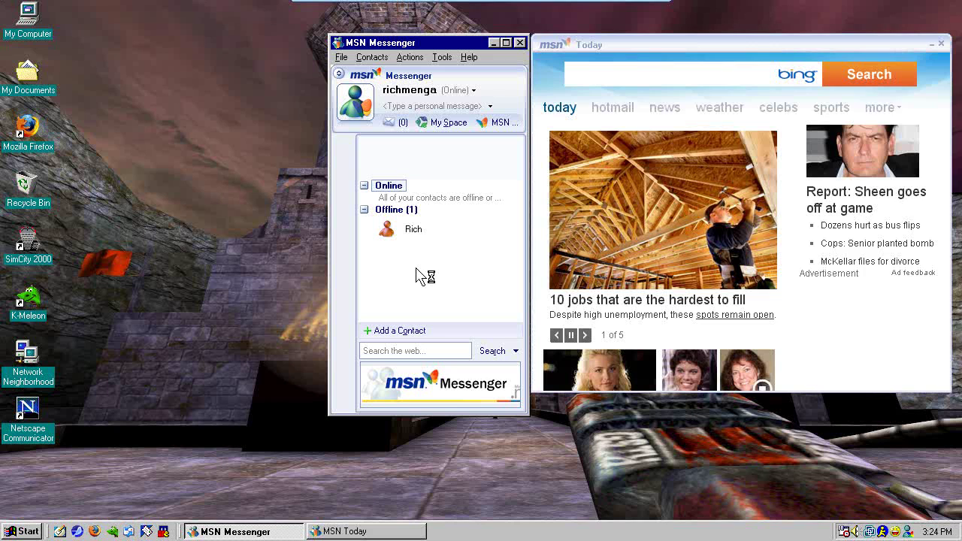
left_click(941, 43)
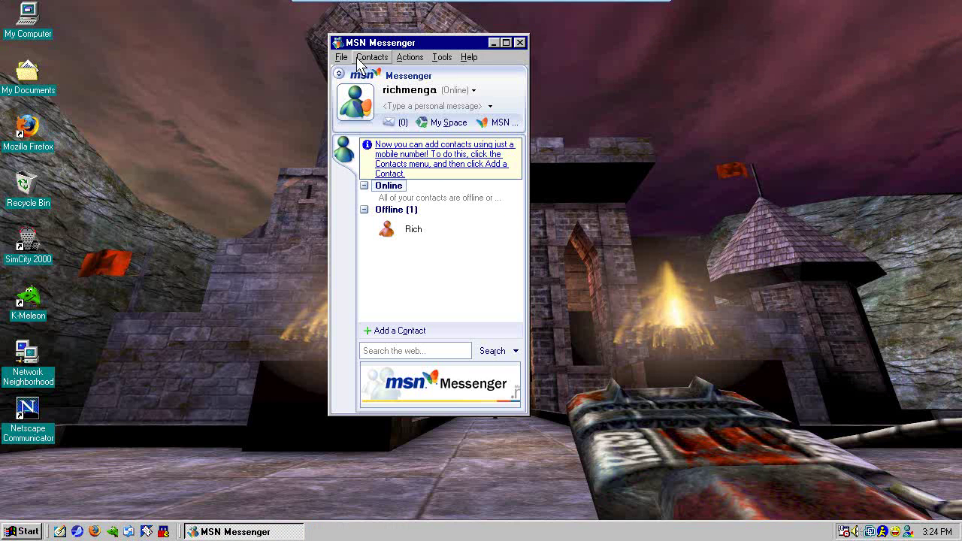
left_click(448, 58)
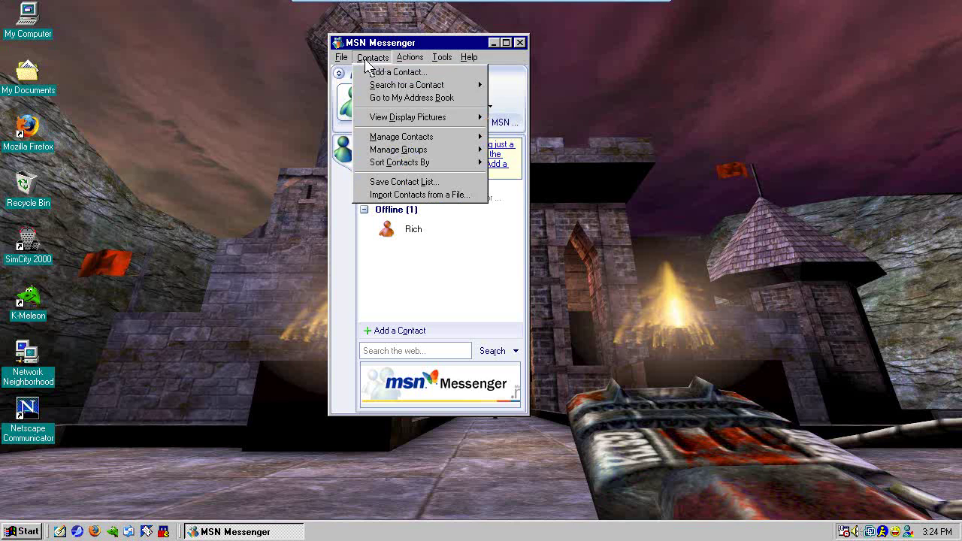
mouse_move(342, 61)
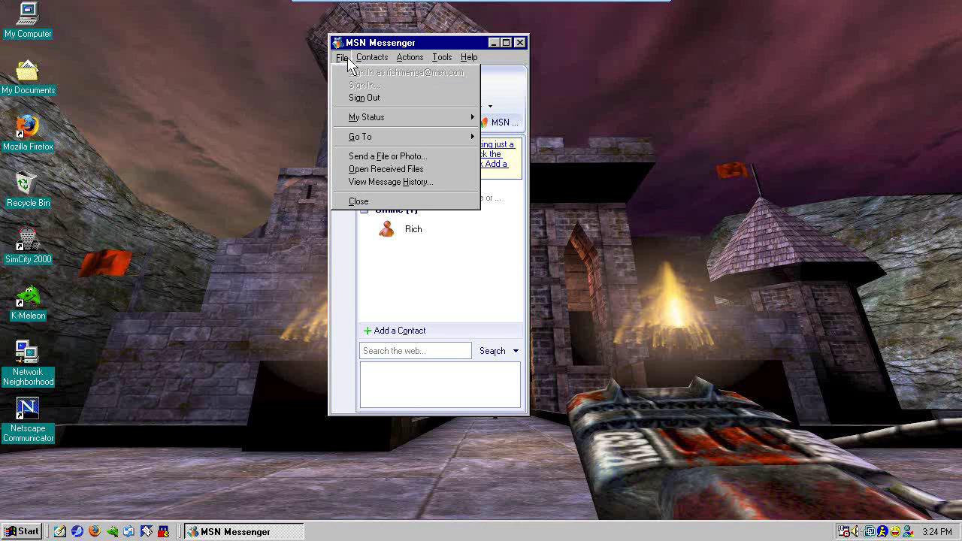
right_click(383, 45)
left_click(383, 46)
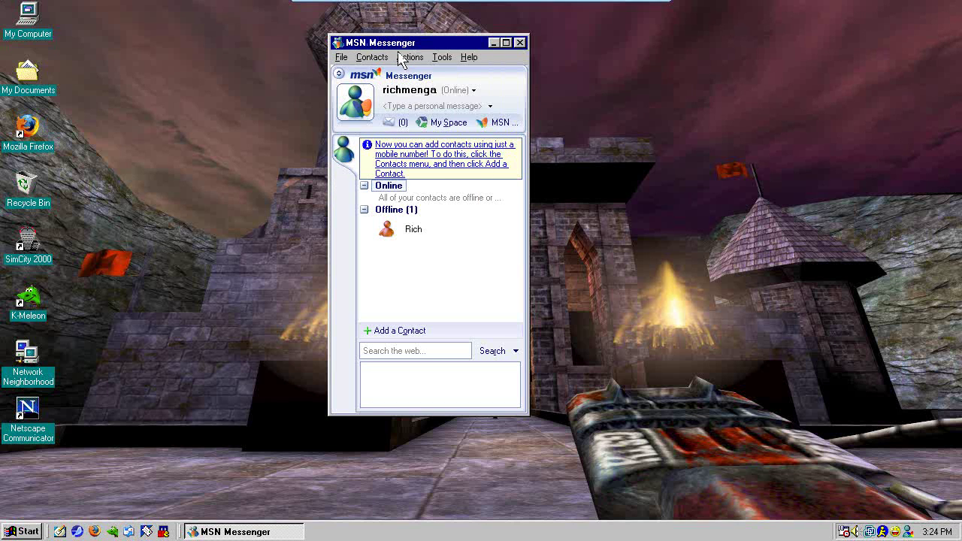
left_click(442, 58)
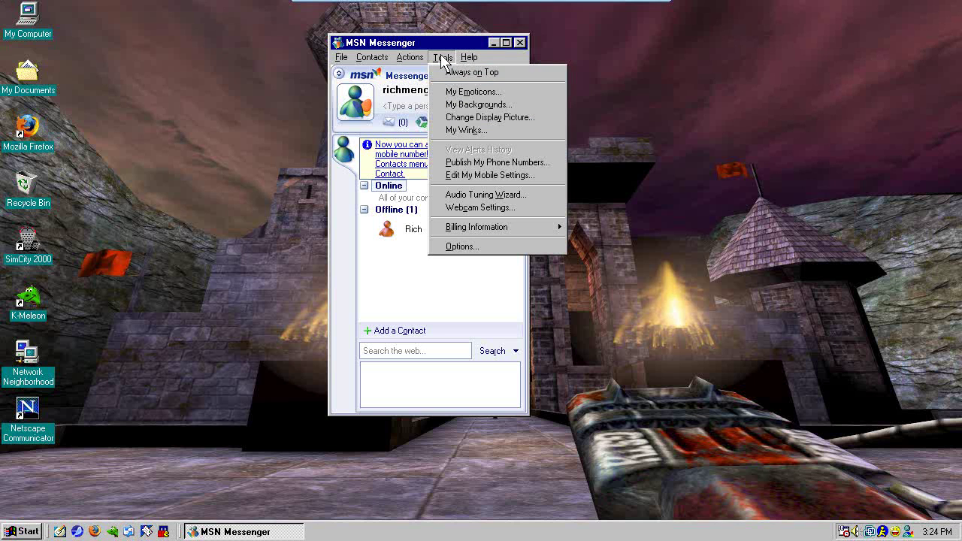
left_click(346, 66)
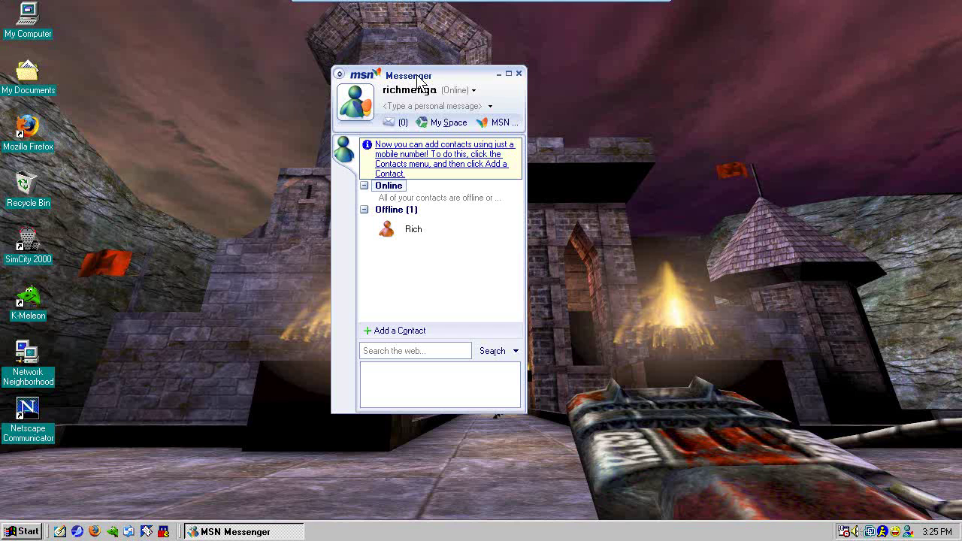
left_click(340, 75)
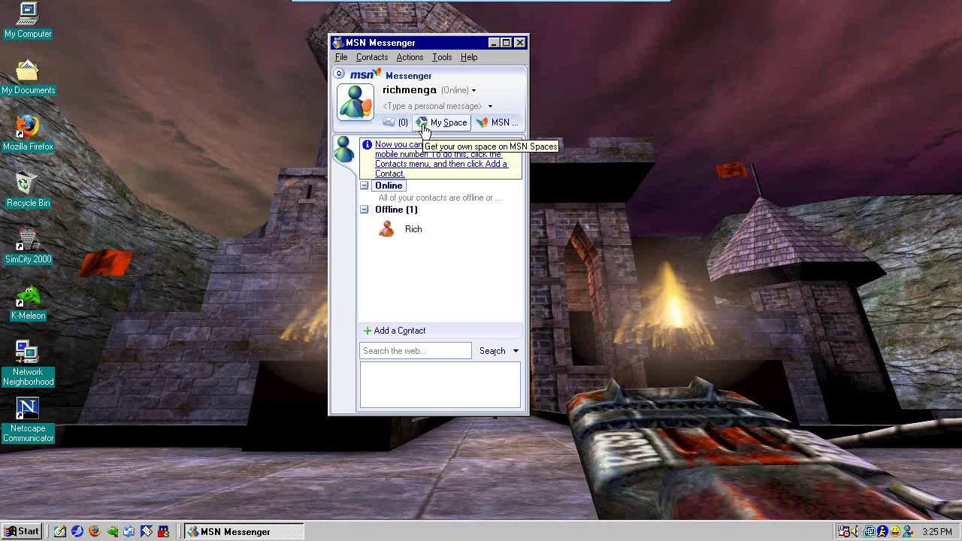
left_click(468, 57)
left_click(498, 197)
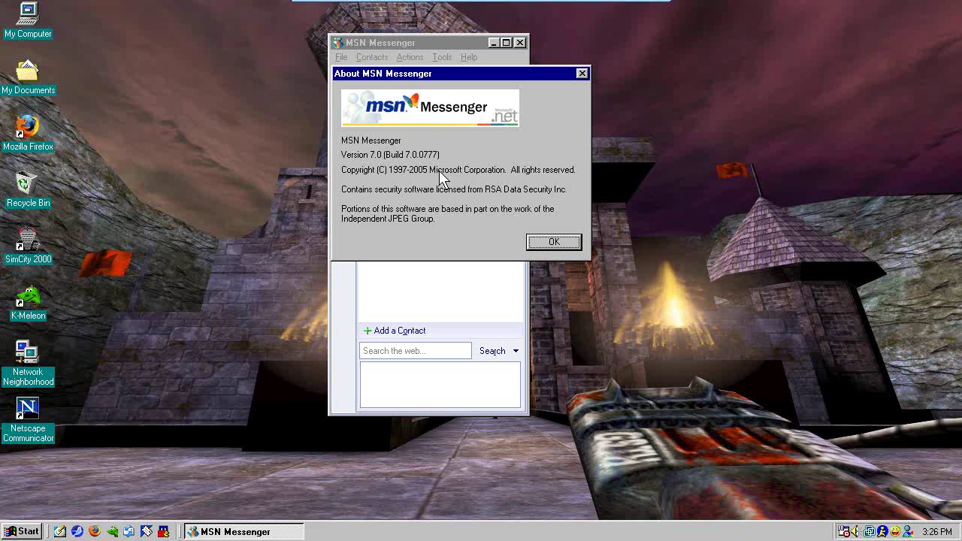
left_click(552, 241)
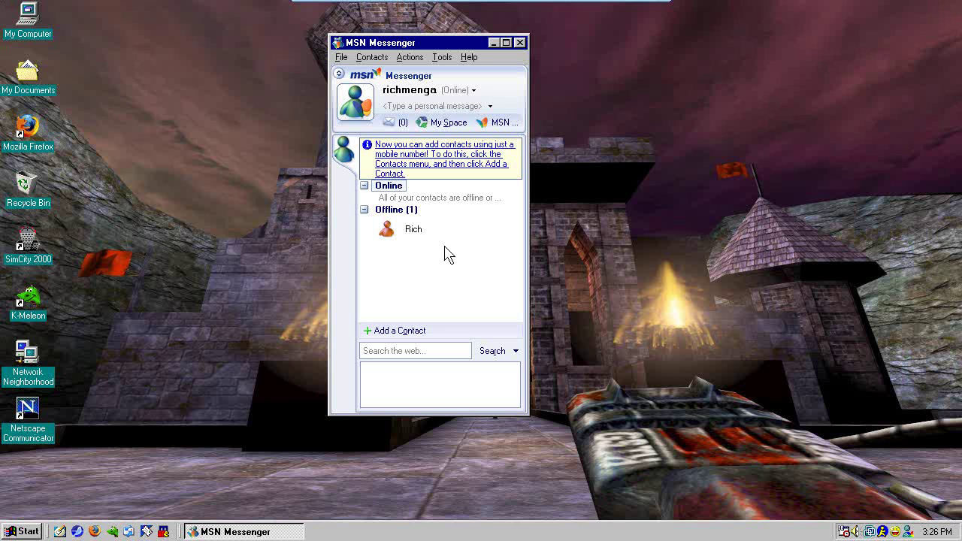
left_click(468, 58)
left_click(505, 192)
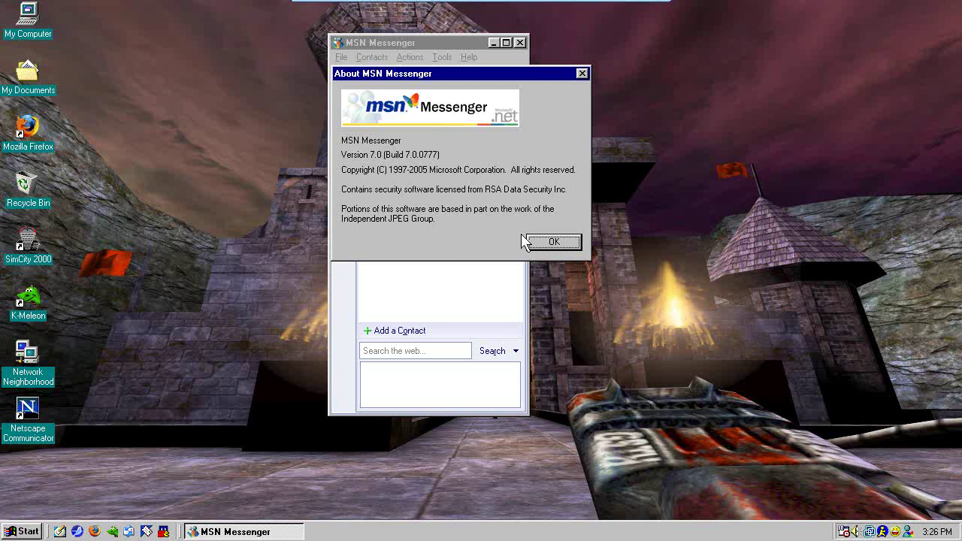
left_click(549, 242)
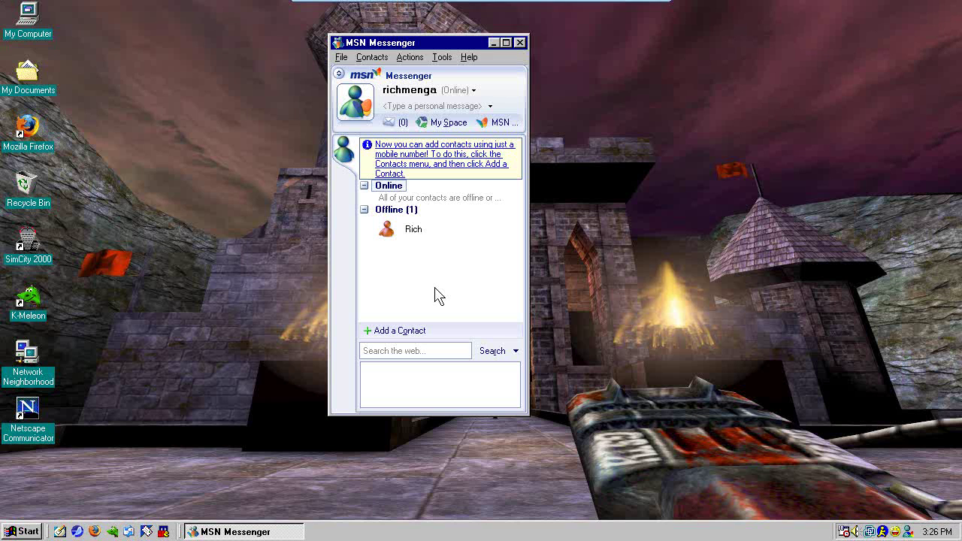
left_click(884, 529)
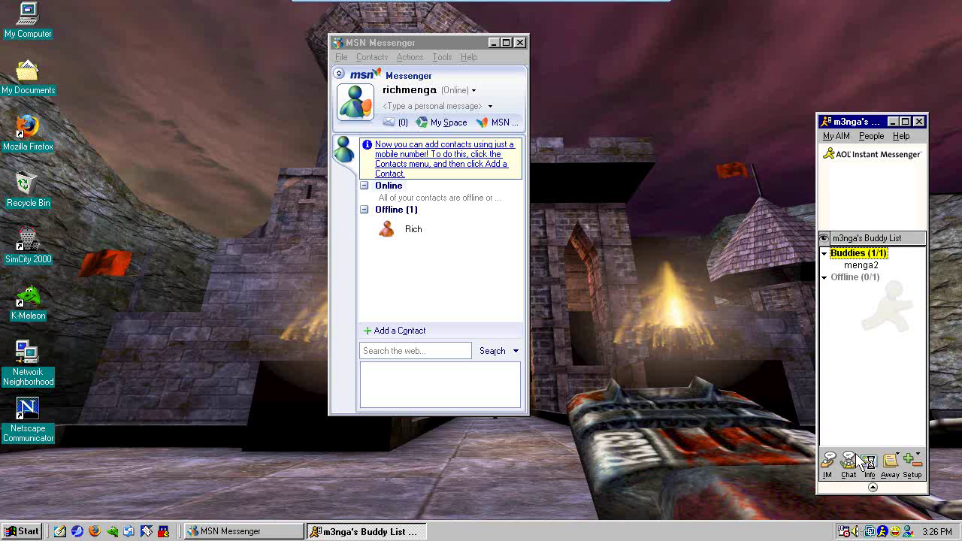
Restore Yahoo! Messenger from the tray, place it between MSN and AIM, and bring each window forward
double_click(902, 530)
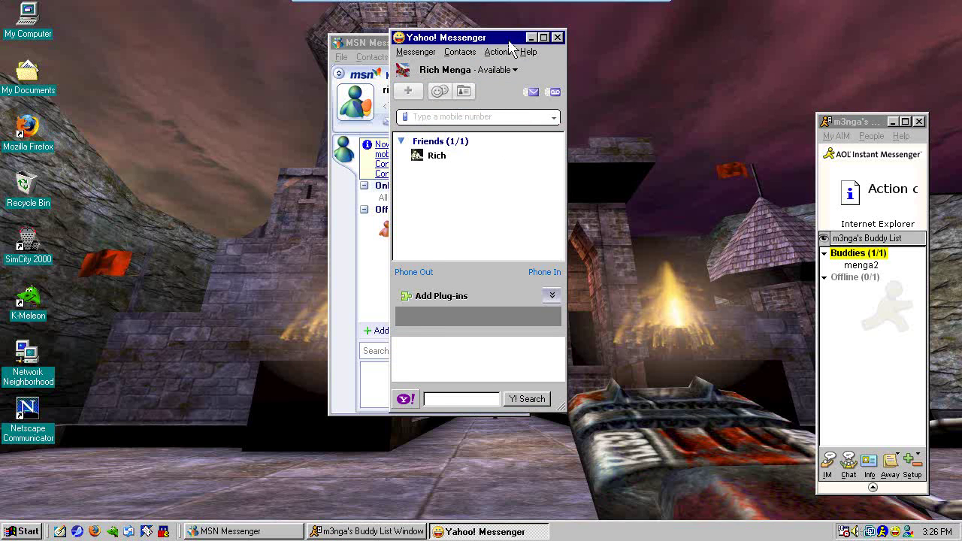
left_click_drag(509, 45, 699, 88)
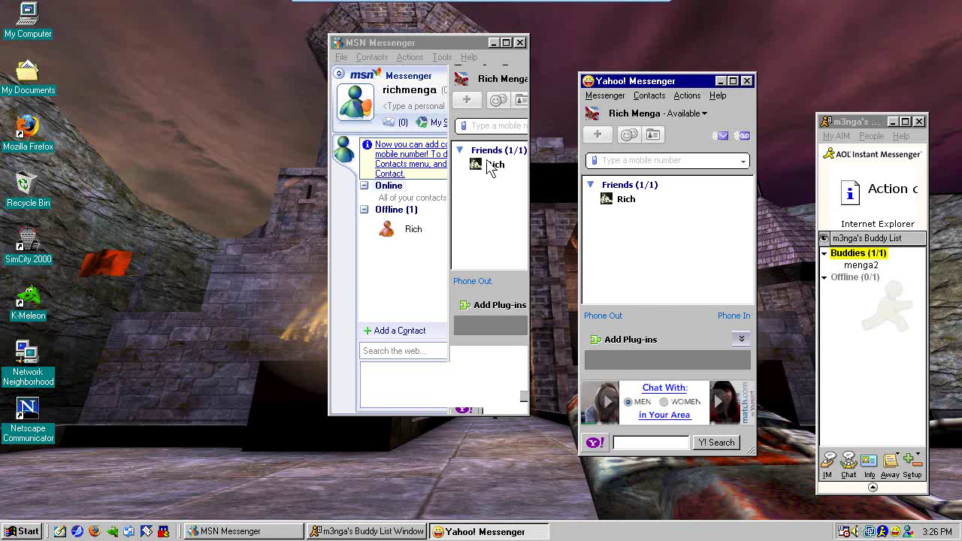
left_click(868, 330)
left_click(686, 257)
left_click(422, 279)
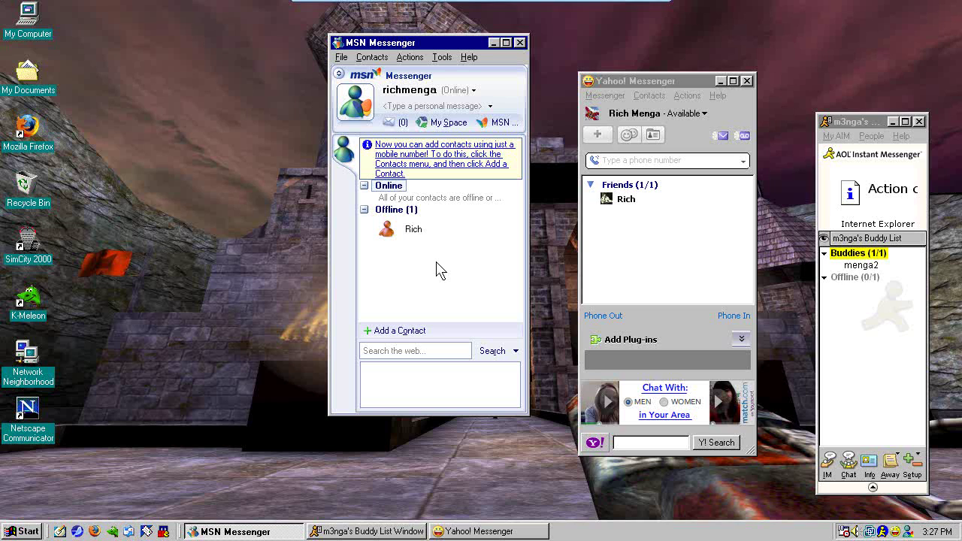
left_click(661, 235)
left_click(866, 325)
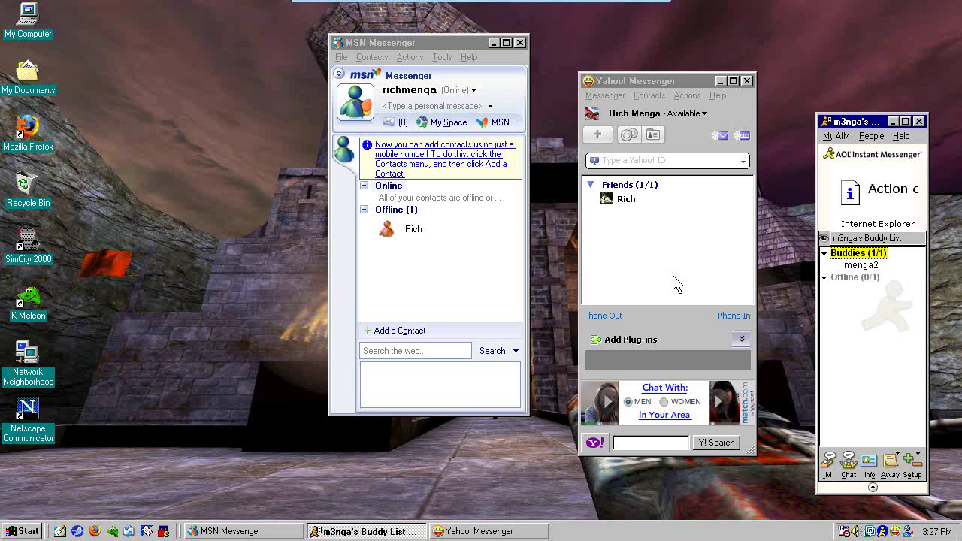
key("alt+Tab")
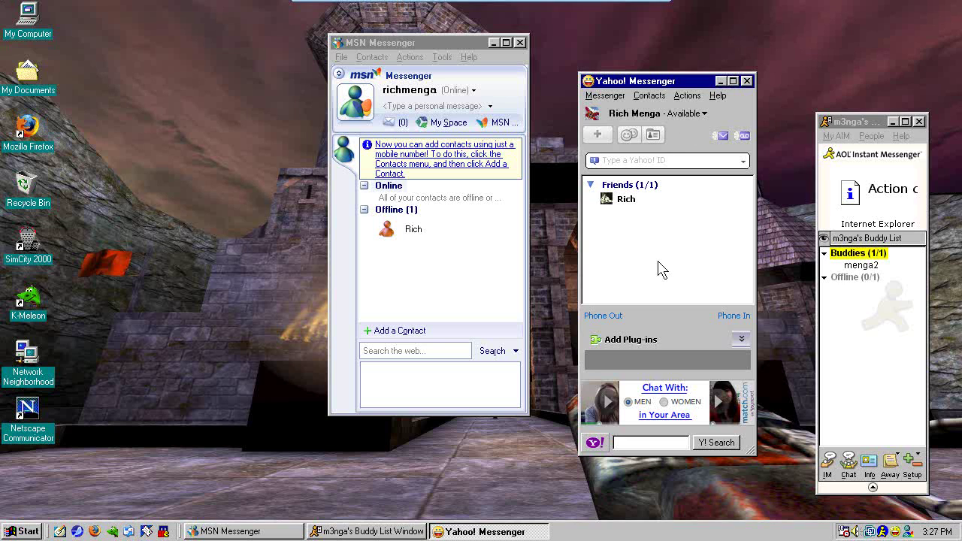
left_click(861, 337)
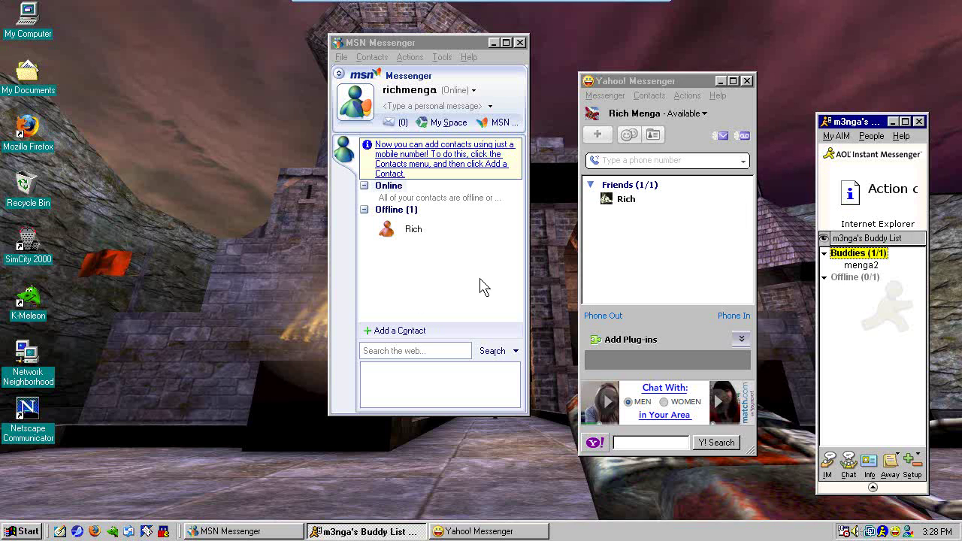
left_click(443, 265)
left_click(646, 263)
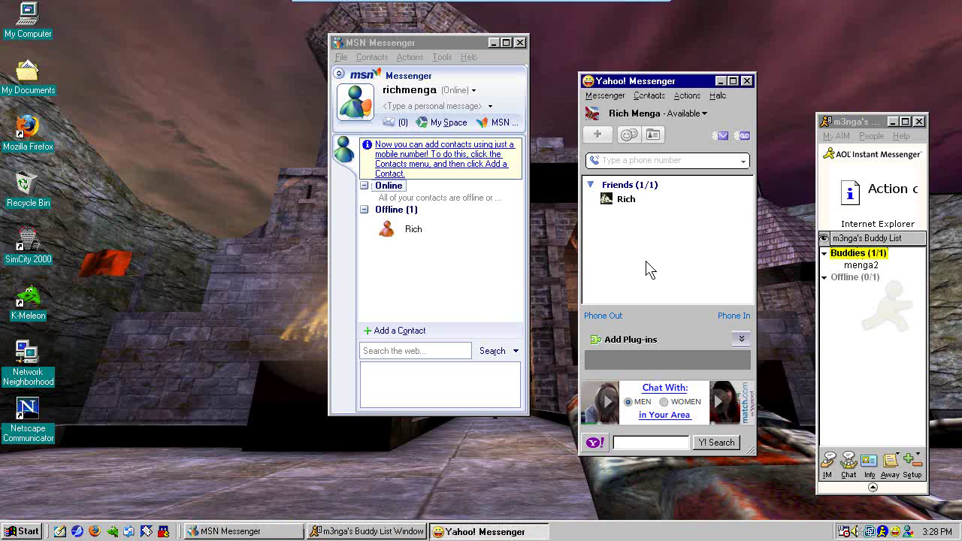
left_click(853, 346)
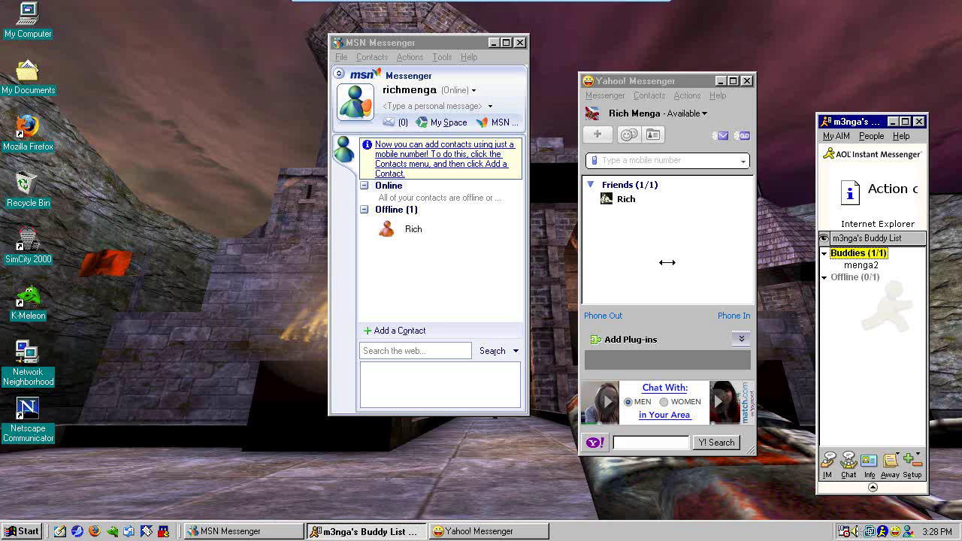
Show and close AIM's About box (5.9.3857), then show About Yahoo! Messenger (8.1.0.421)
left_click(900, 136)
left_click(871, 247)
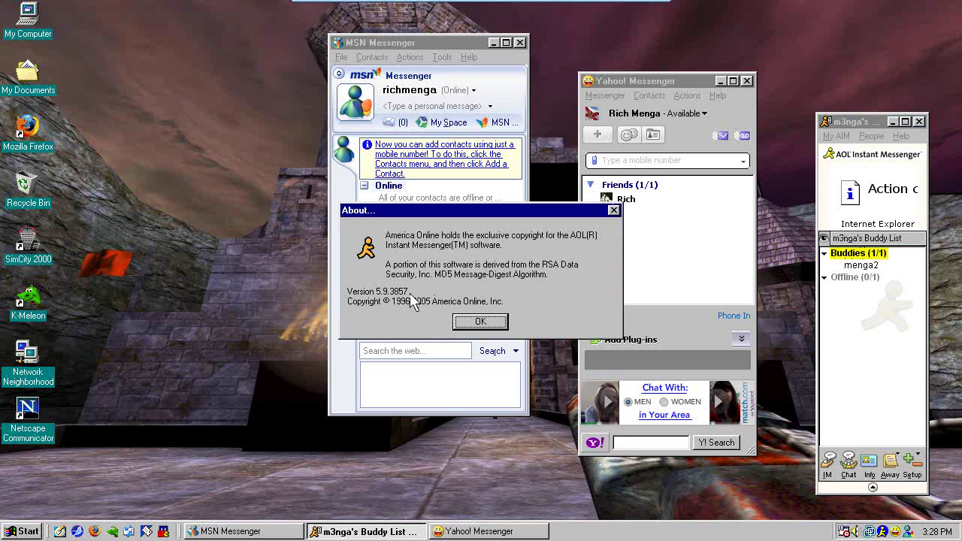
left_click(478, 321)
left_click(718, 96)
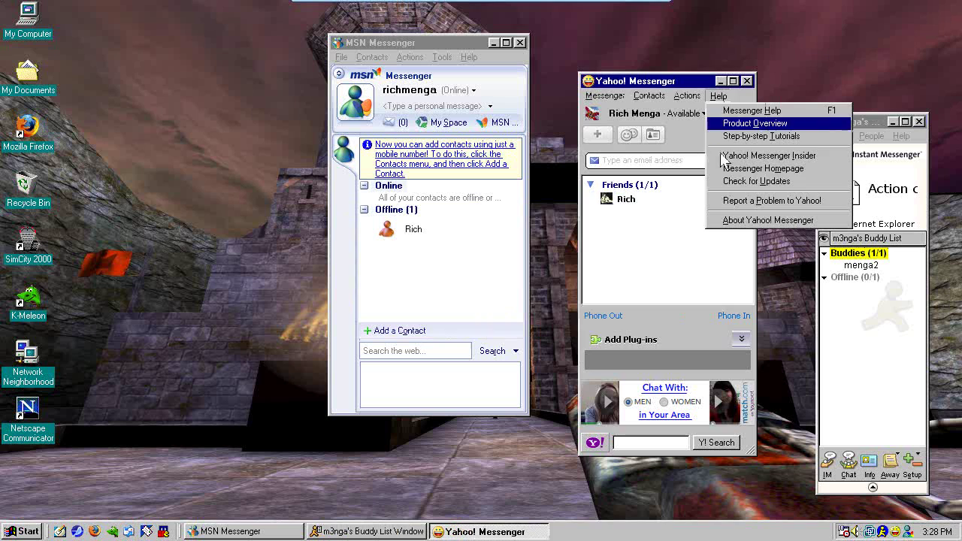
left_click(735, 226)
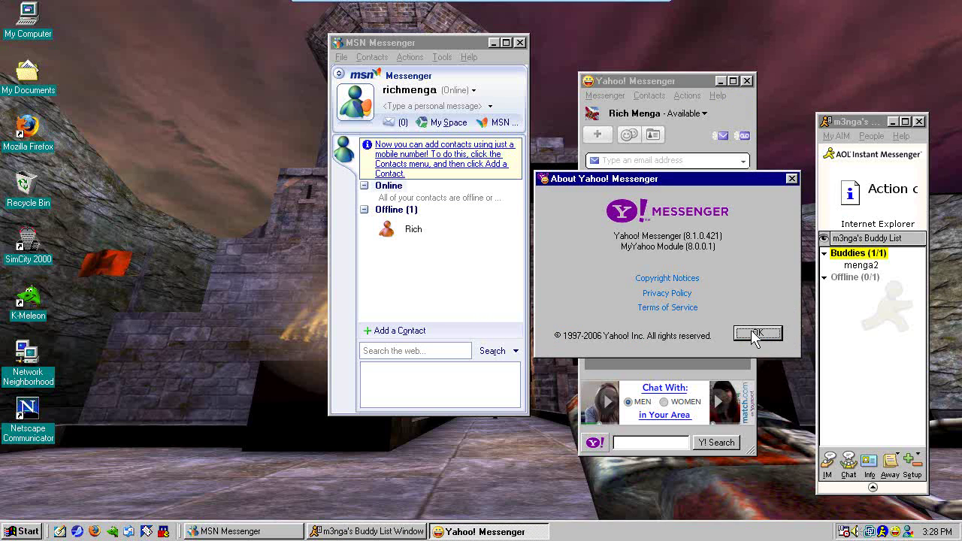